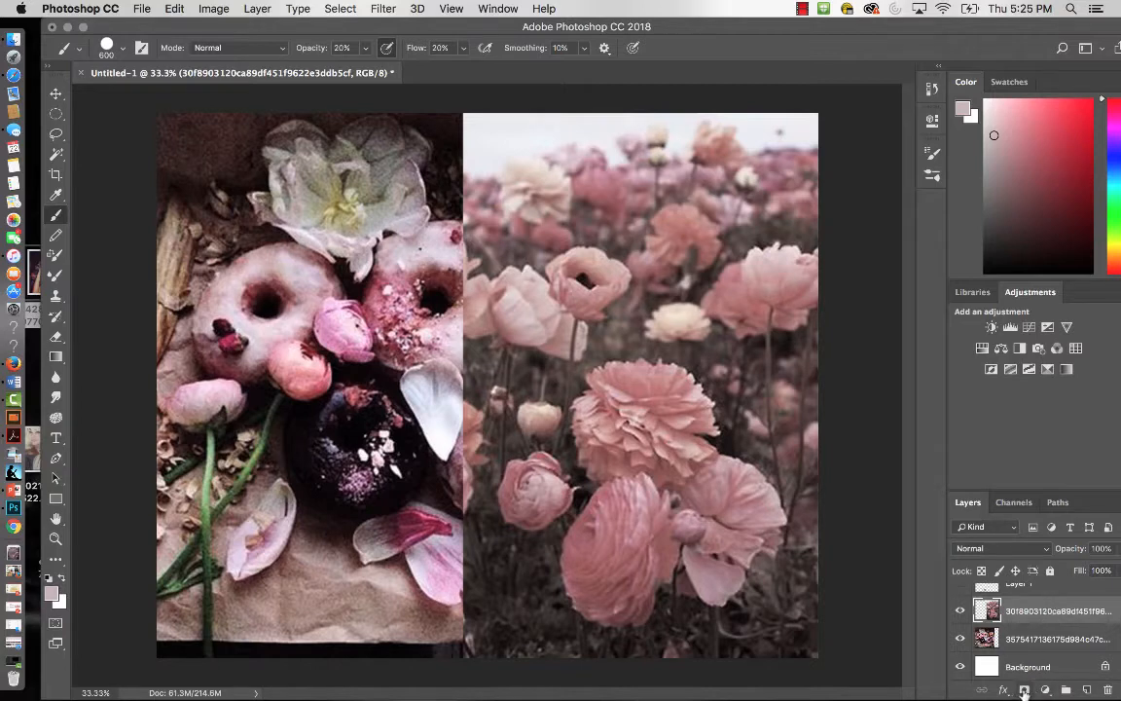
# Add a layer mask to the pink flower field layer and activate the Gradient tool
pyautogui.click(1025, 690)
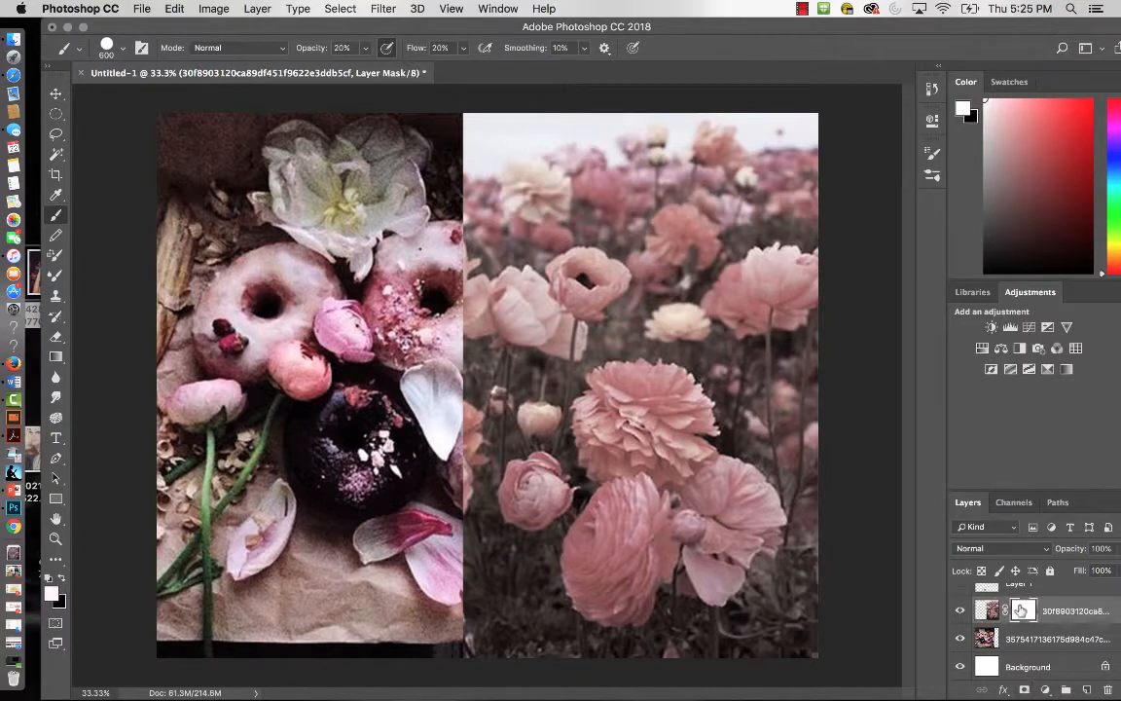
pyautogui.click(57, 357)
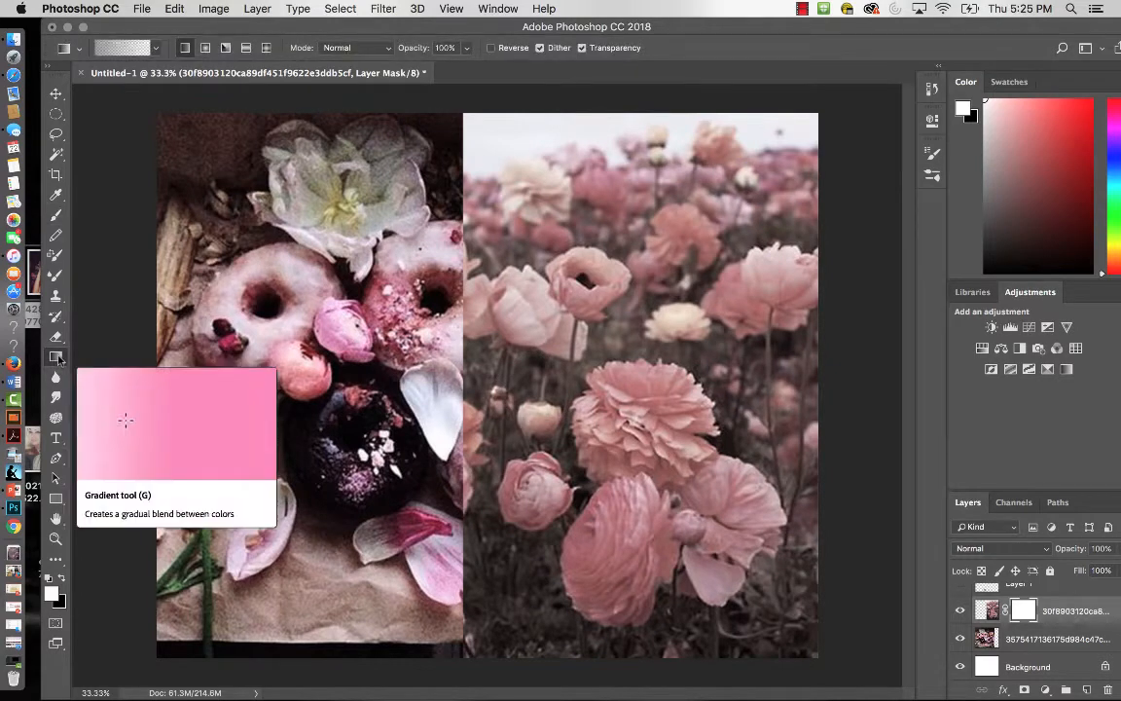
# Try the transparent striped gradient in white across the photo seam on the mask, and swap the foreground color to black
pyautogui.click(156, 50)
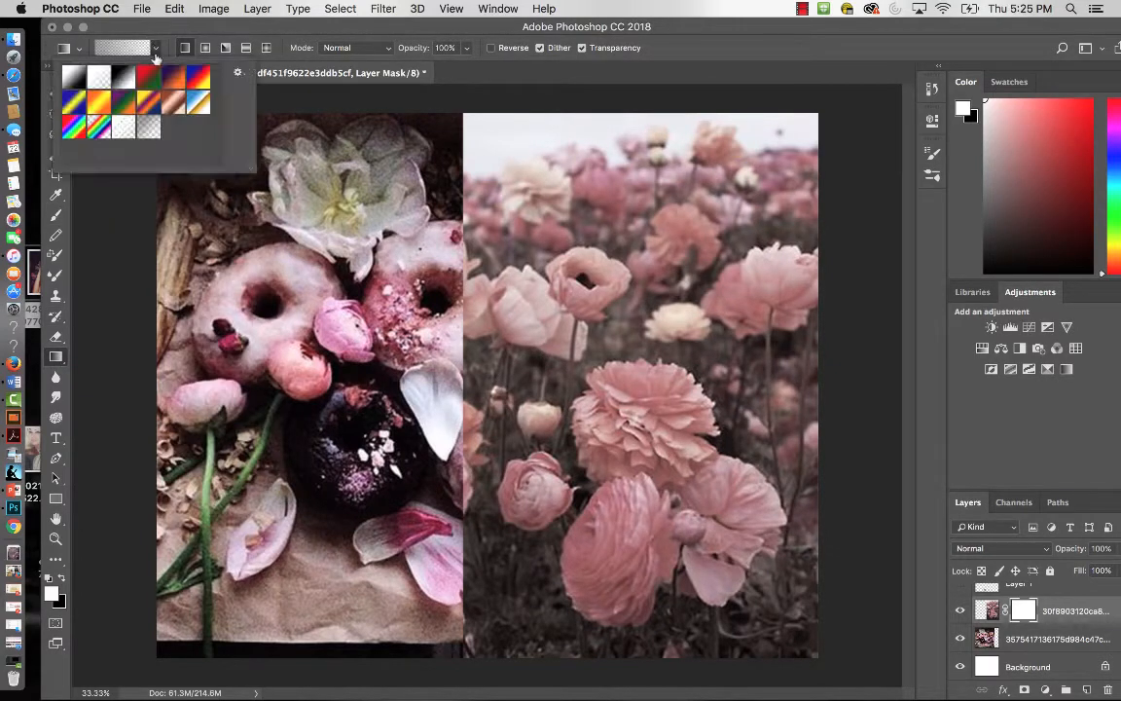
pyautogui.click(124, 129)
pyautogui.click(316, 288)
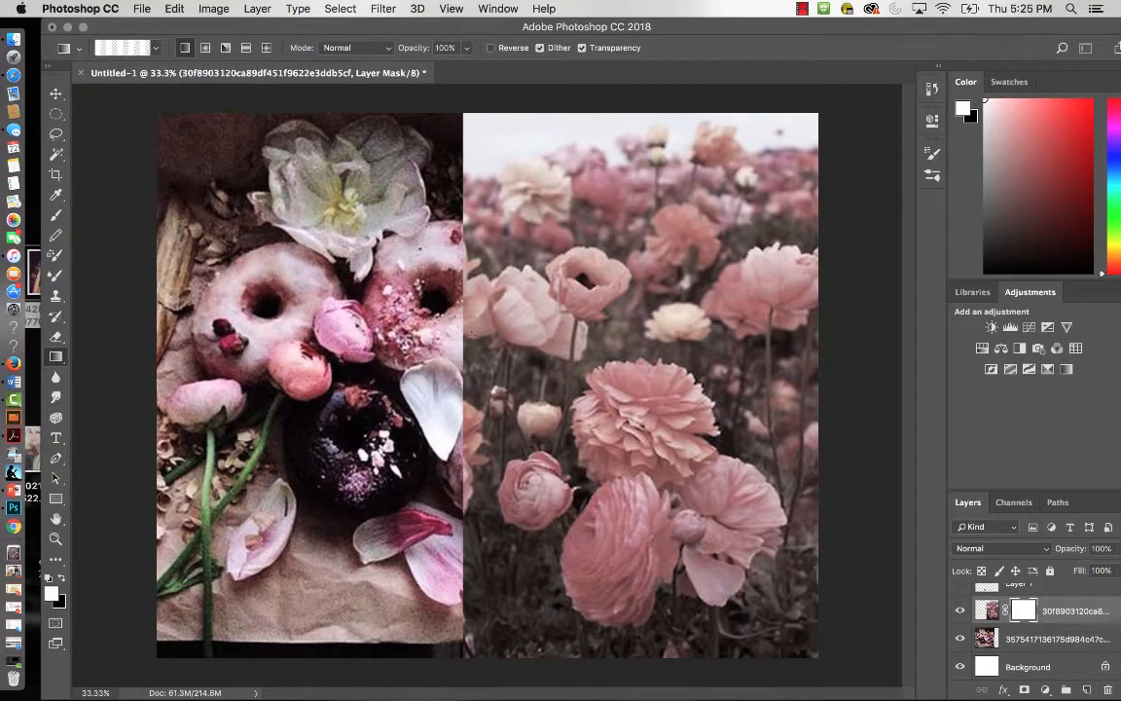
pyautogui.moveTo(409, 334); pyautogui.dragTo(530, 335)
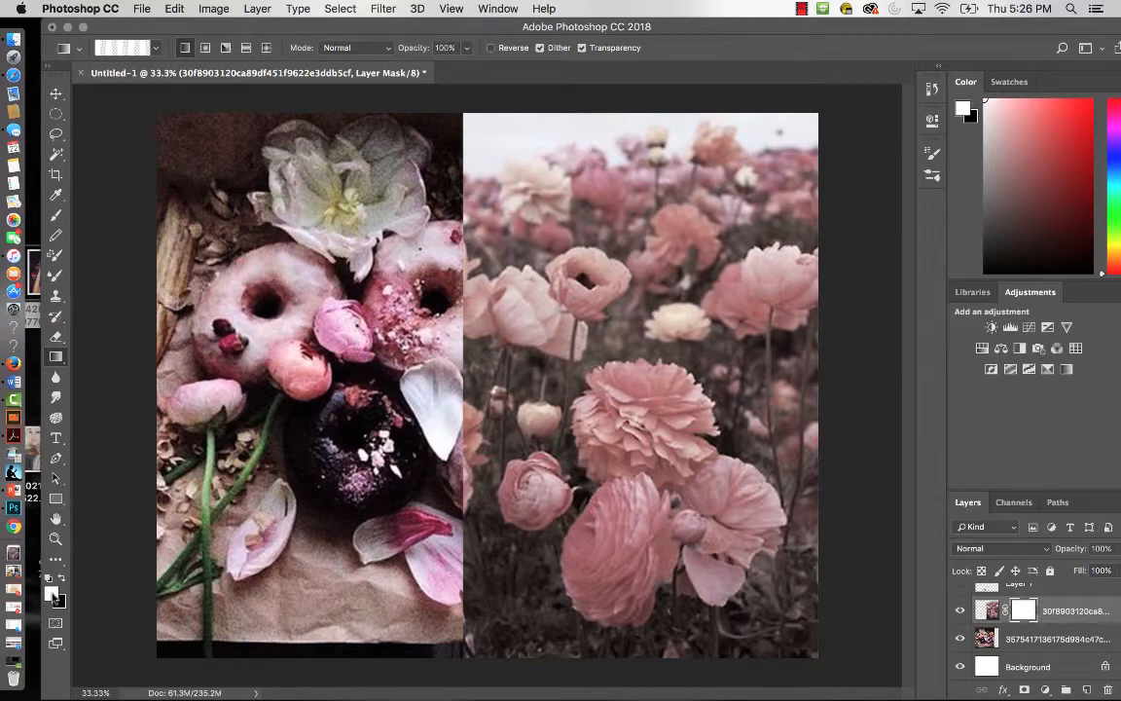
pyautogui.press('x')
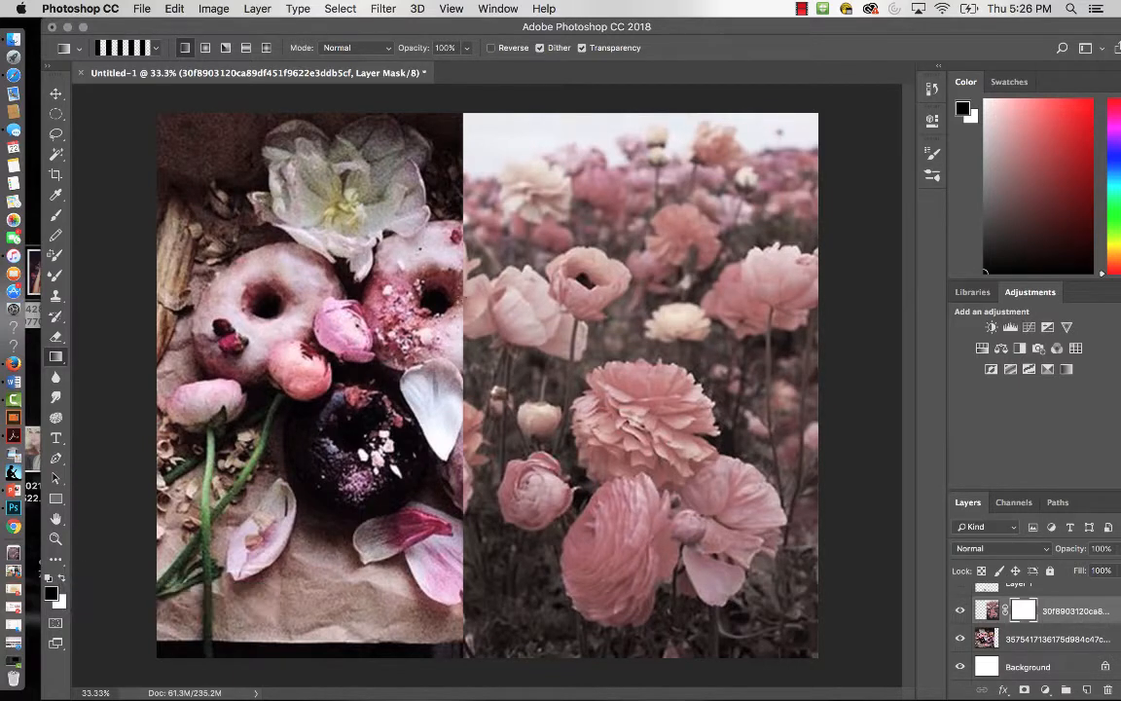
# Try the striped gradient in black across the seam between the photos on the mask, undoing each attempt
pyautogui.moveTo(463, 325); pyautogui.dragTo(567, 327)
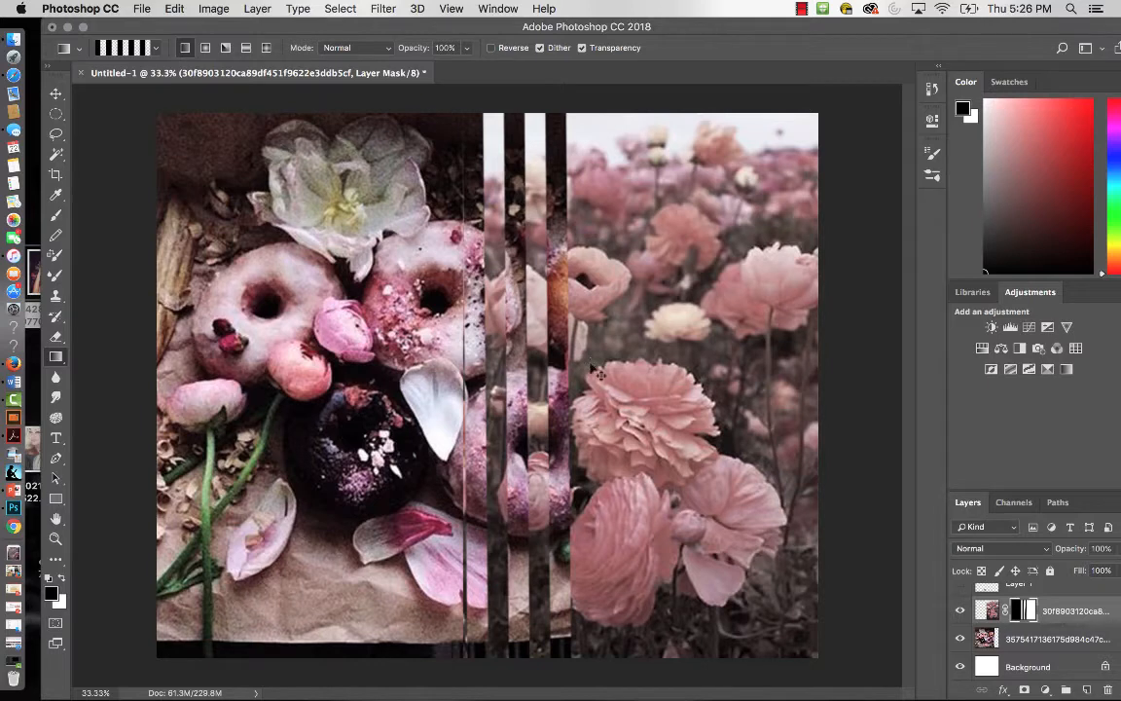
pyautogui.hotkey('ctrl', 'z')
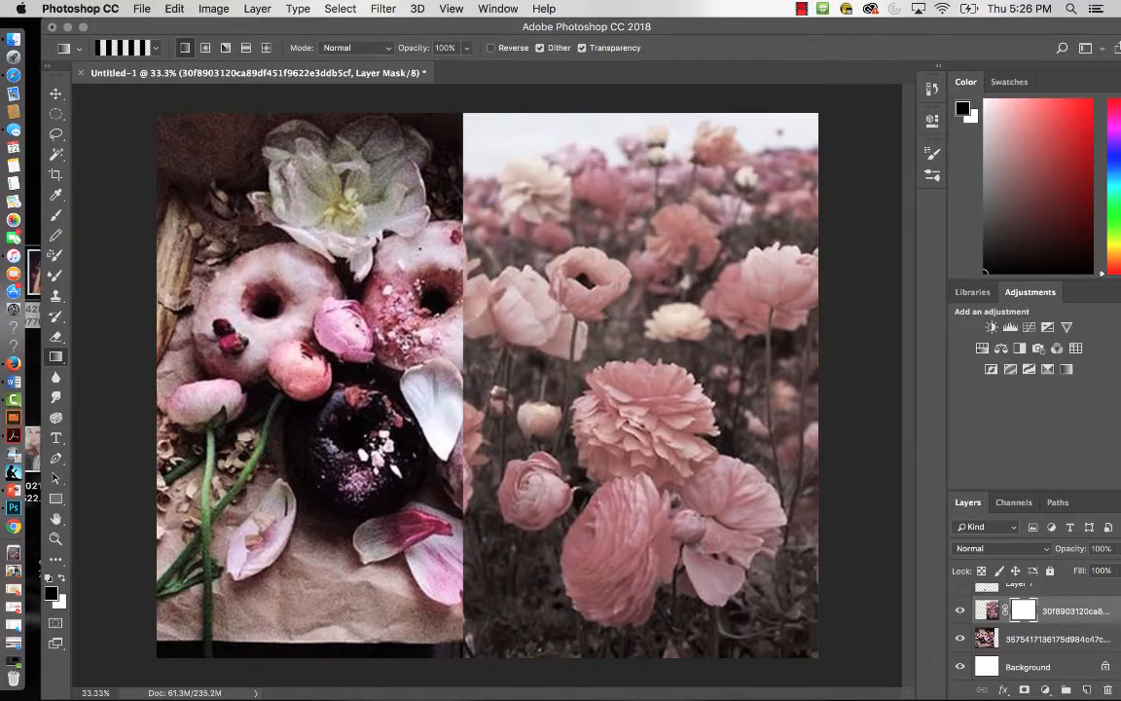
pyautogui.moveTo(420, 359); pyautogui.dragTo(561, 360)
pyautogui.moveTo(581, 360); pyautogui.dragTo(560, 361)
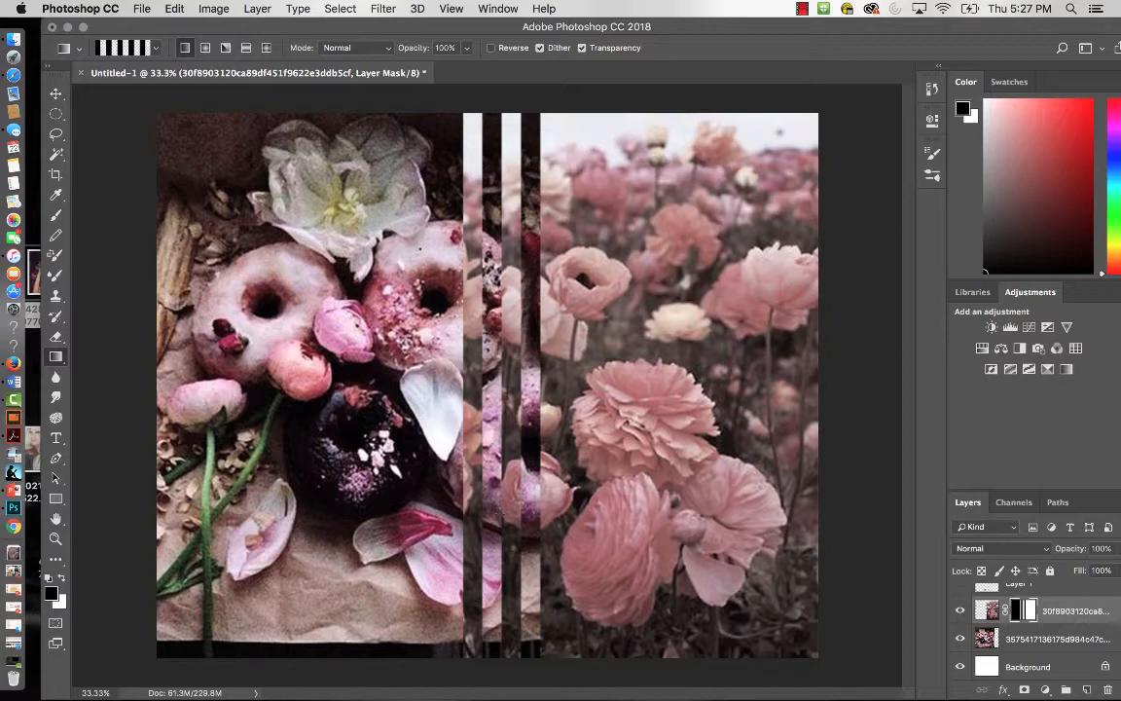
pyautogui.press('super+z')
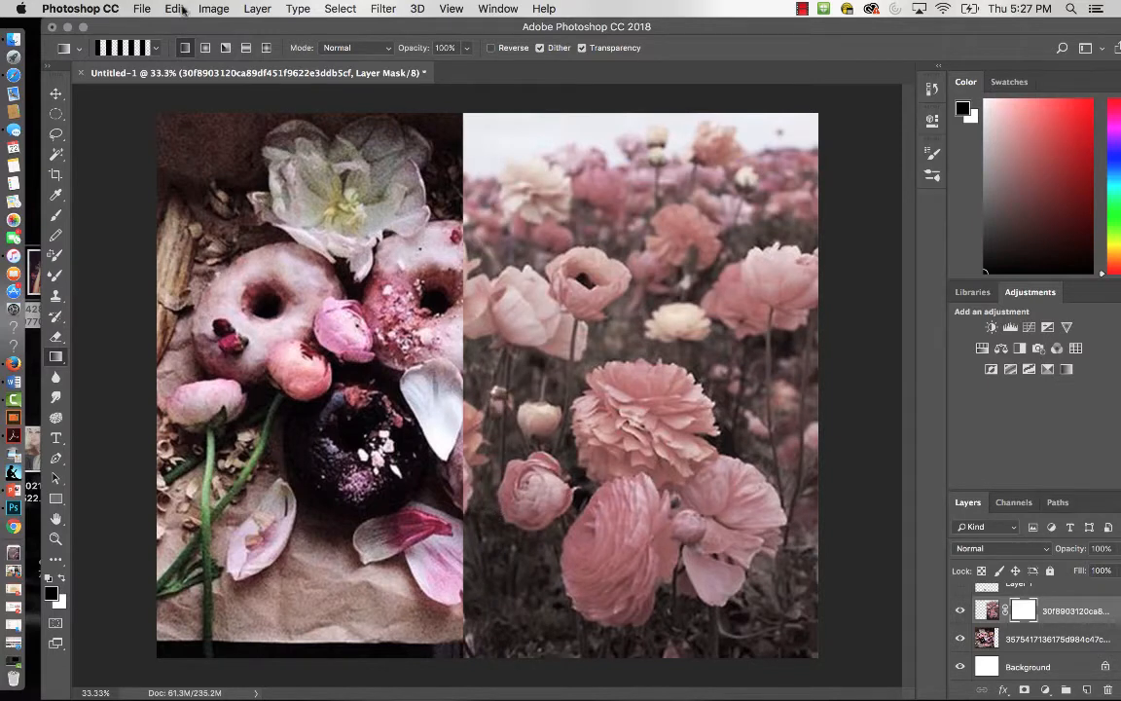
# Choose the semi-transparent fading gradient preset and apply it repeatedly on the mask to blend the flower photo's inner edge into the donut photo
pyautogui.click(154, 48)
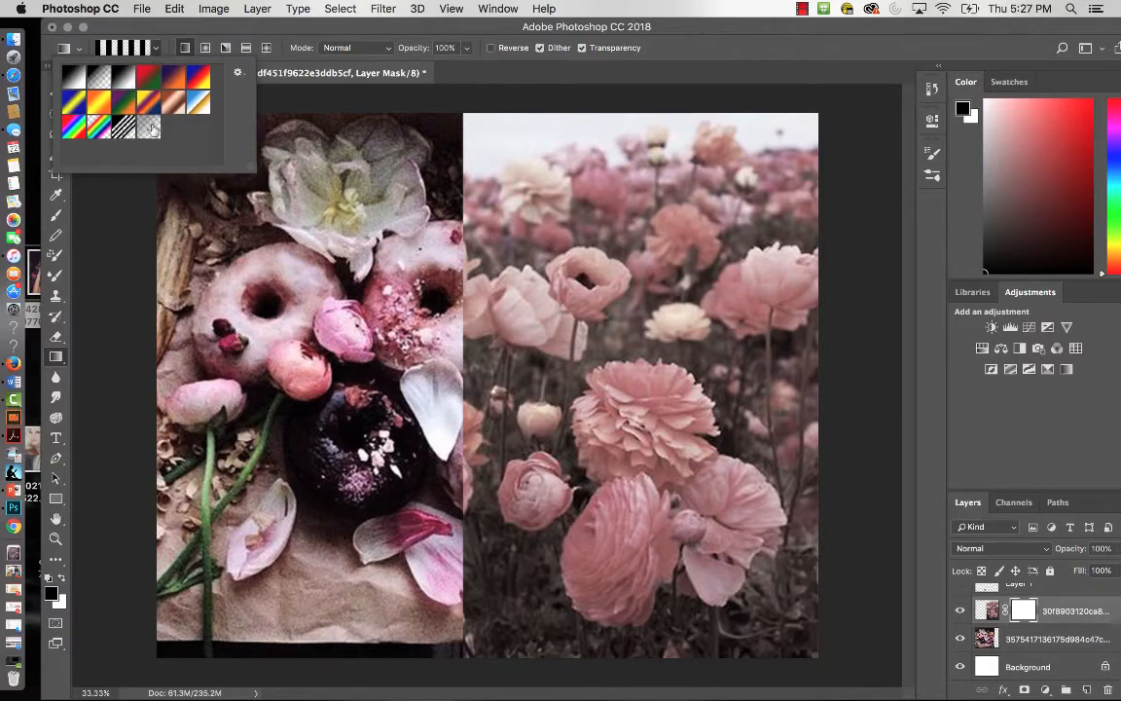
pyautogui.click(149, 128)
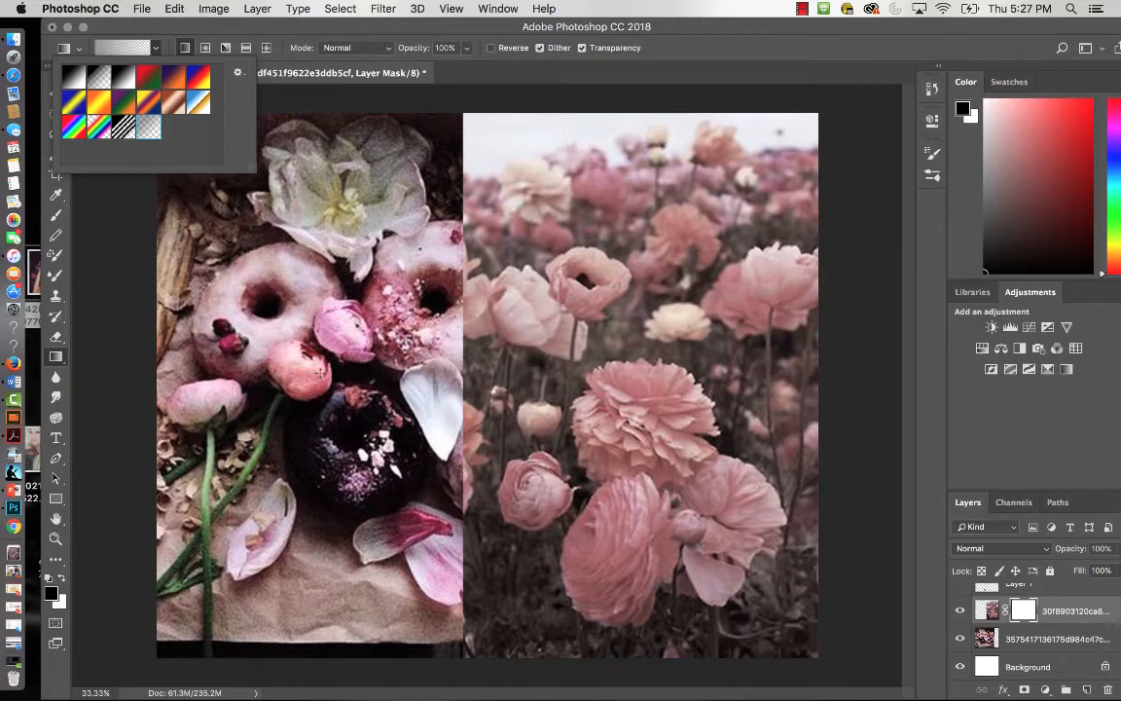
pyautogui.click(324, 383)
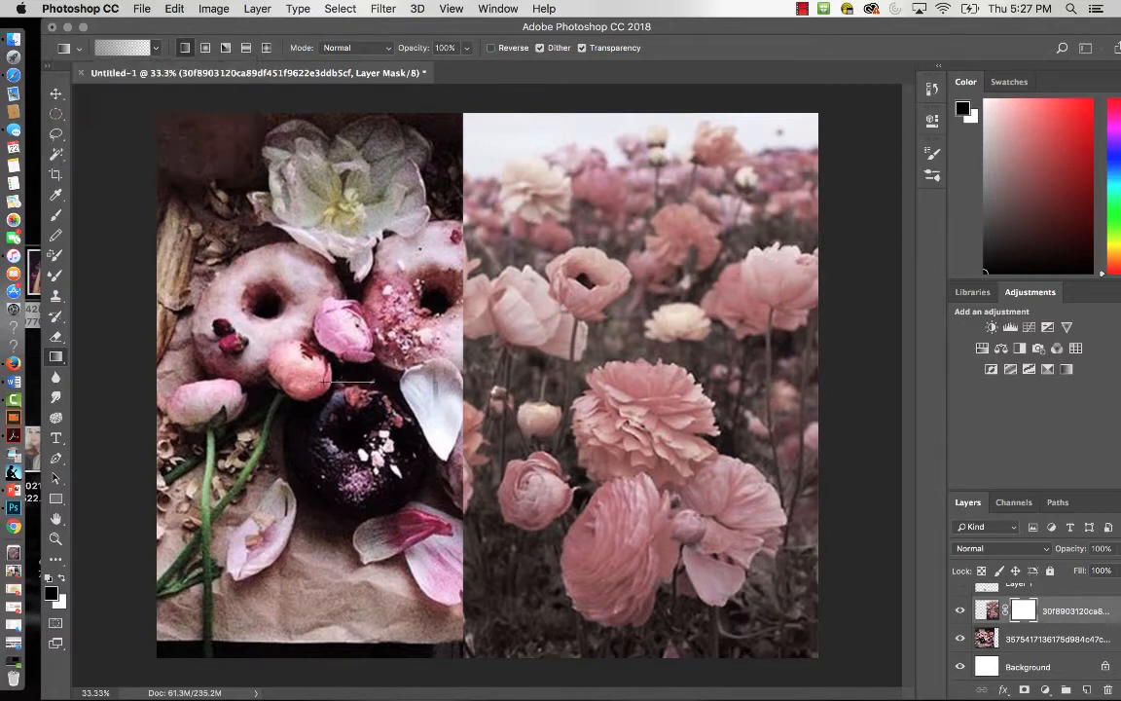
pyautogui.moveTo(324, 383); pyautogui.dragTo(578, 383)
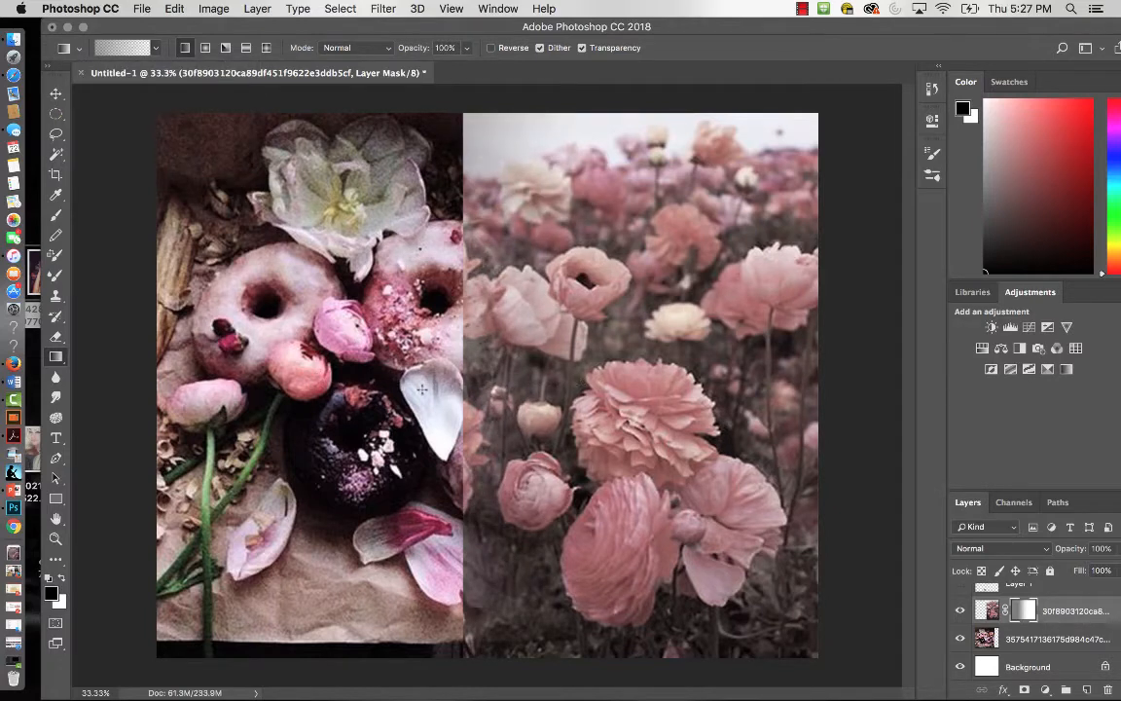
pyautogui.moveTo(422, 391); pyautogui.dragTo(483, 390)
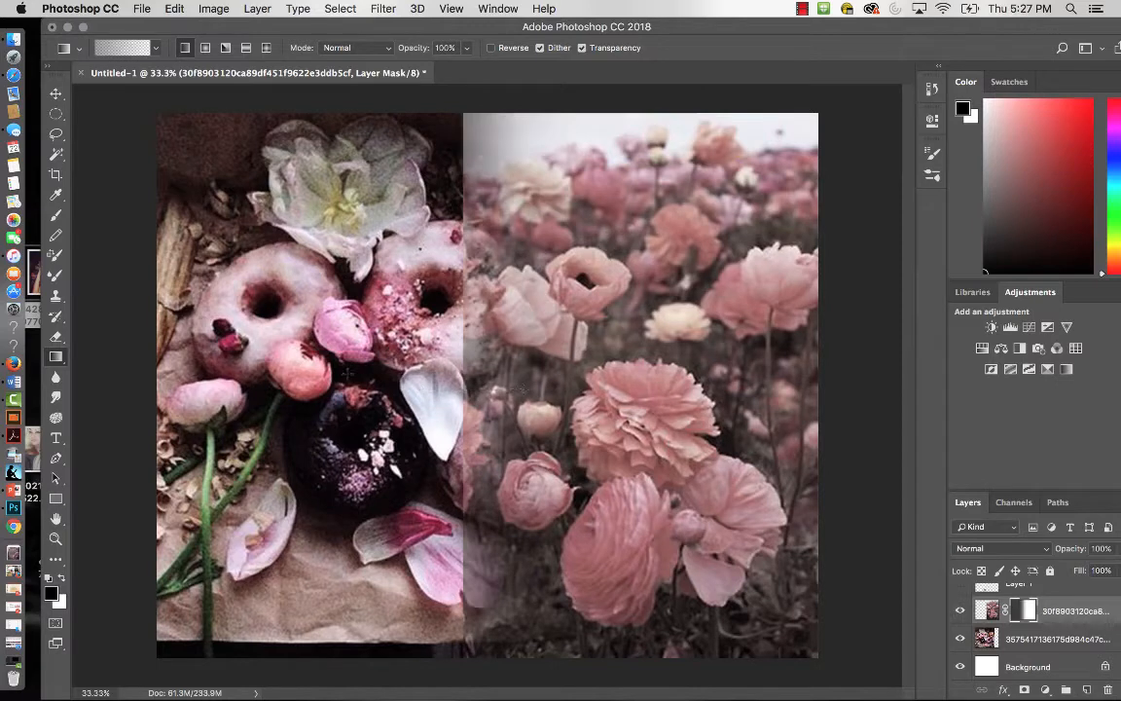
pyautogui.moveTo(398, 327); pyautogui.dragTo(481, 327)
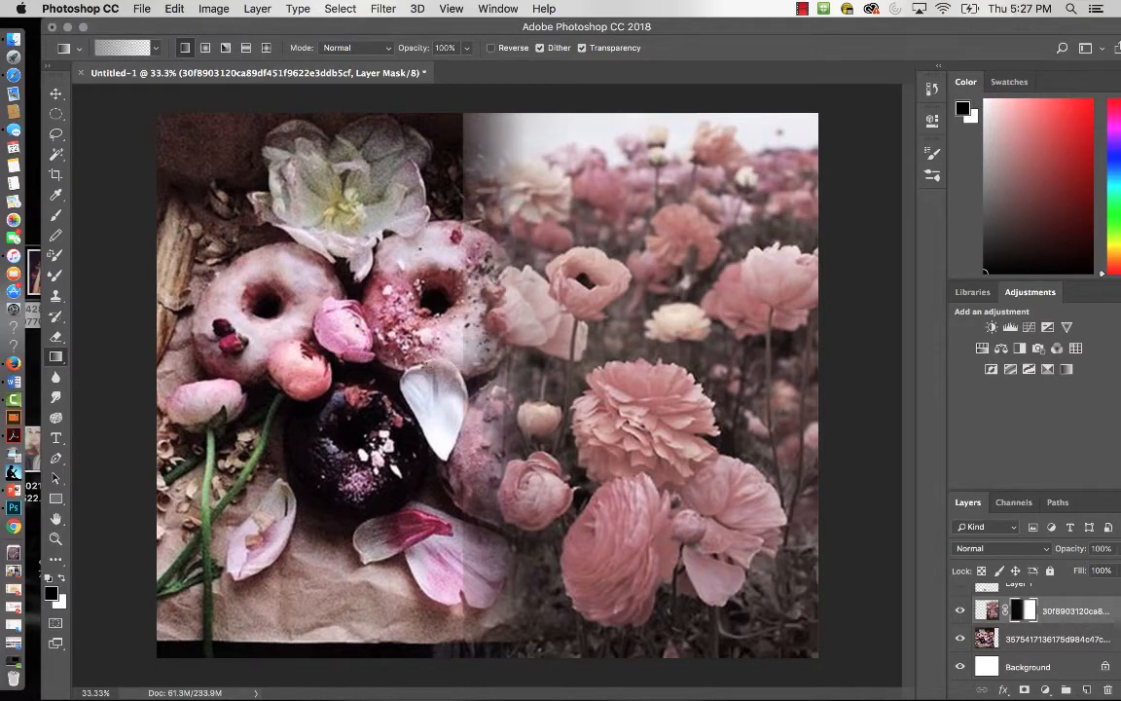
pyautogui.moveTo(384, 331); pyautogui.dragTo(560, 329)
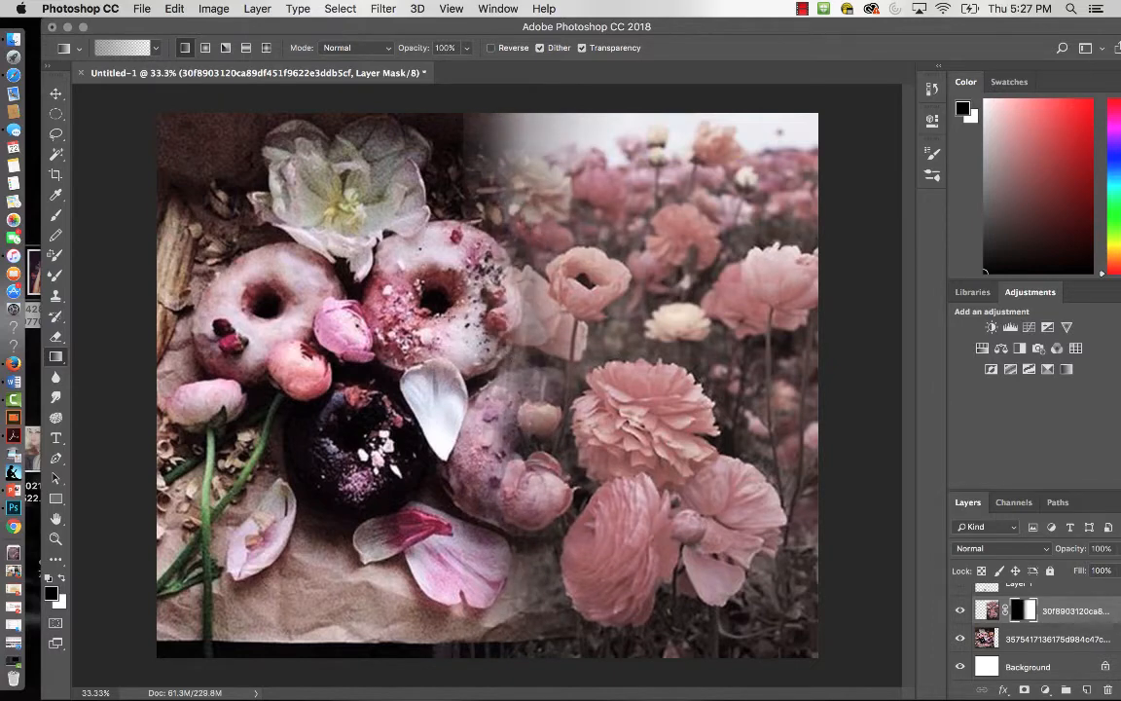
pyautogui.moveTo(455, 322); pyautogui.dragTo(542, 320)
pyautogui.moveTo(443, 161); pyautogui.dragTo(555, 147)
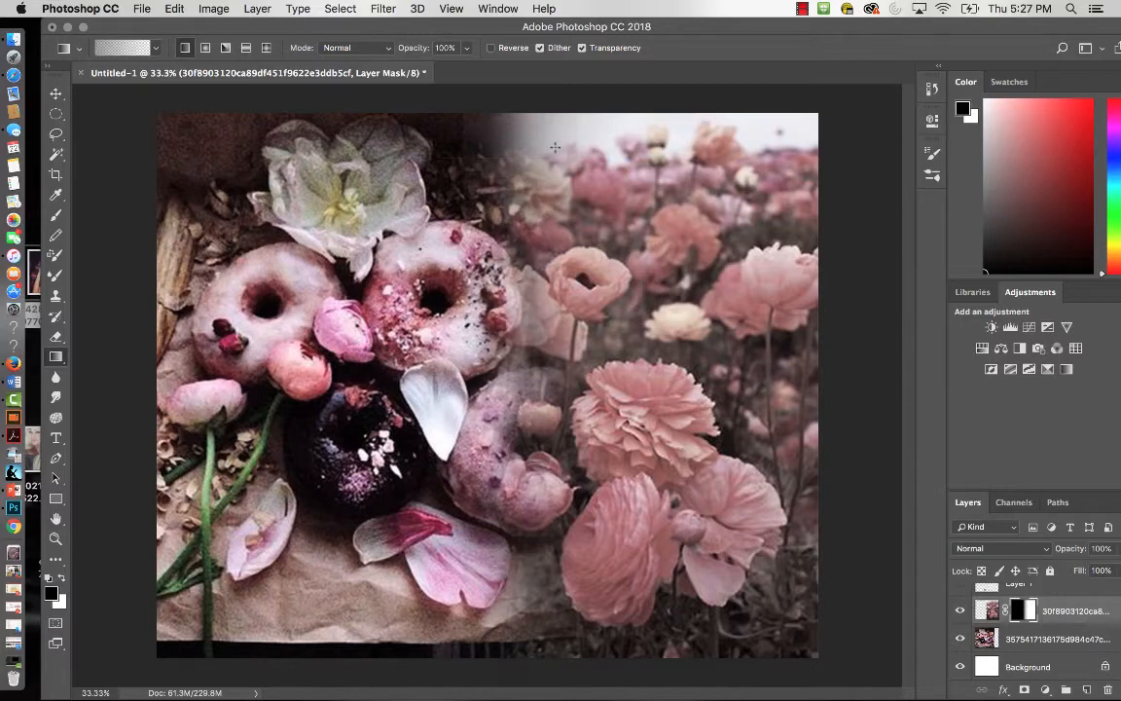
# Undo a very long trial gradient and extend the mask's blend farther into the flower field with new gradients
pyautogui.moveTo(392, 132); pyautogui.dragTo(691, 124)
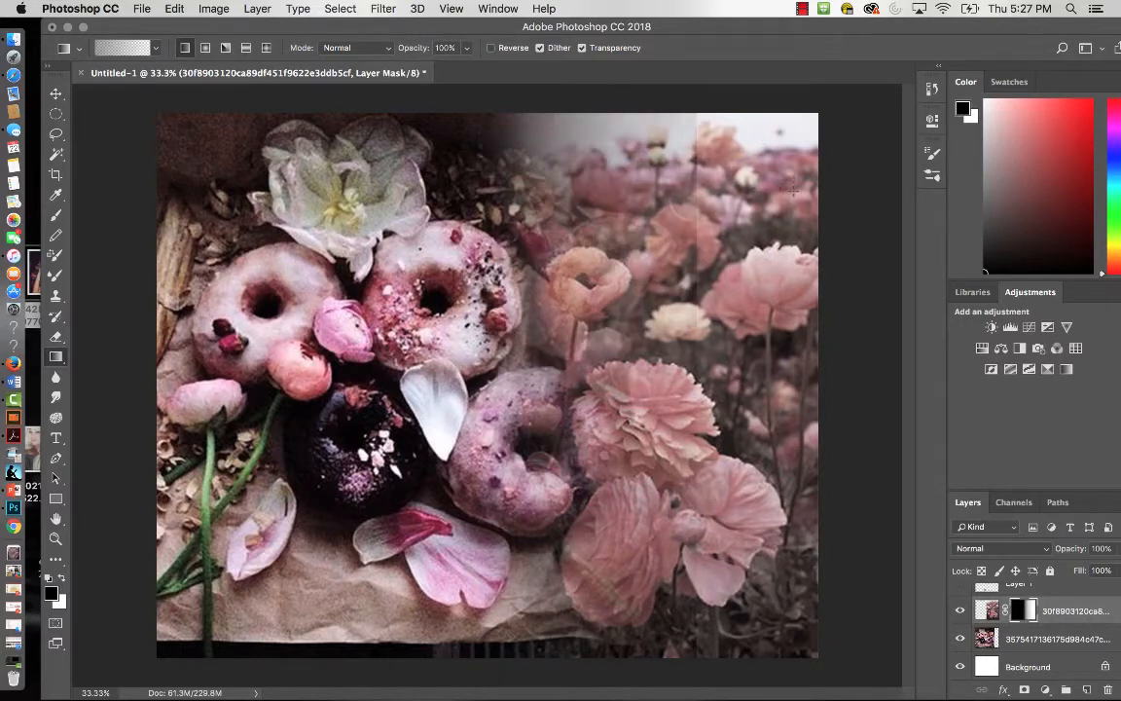
pyautogui.press('super+z')
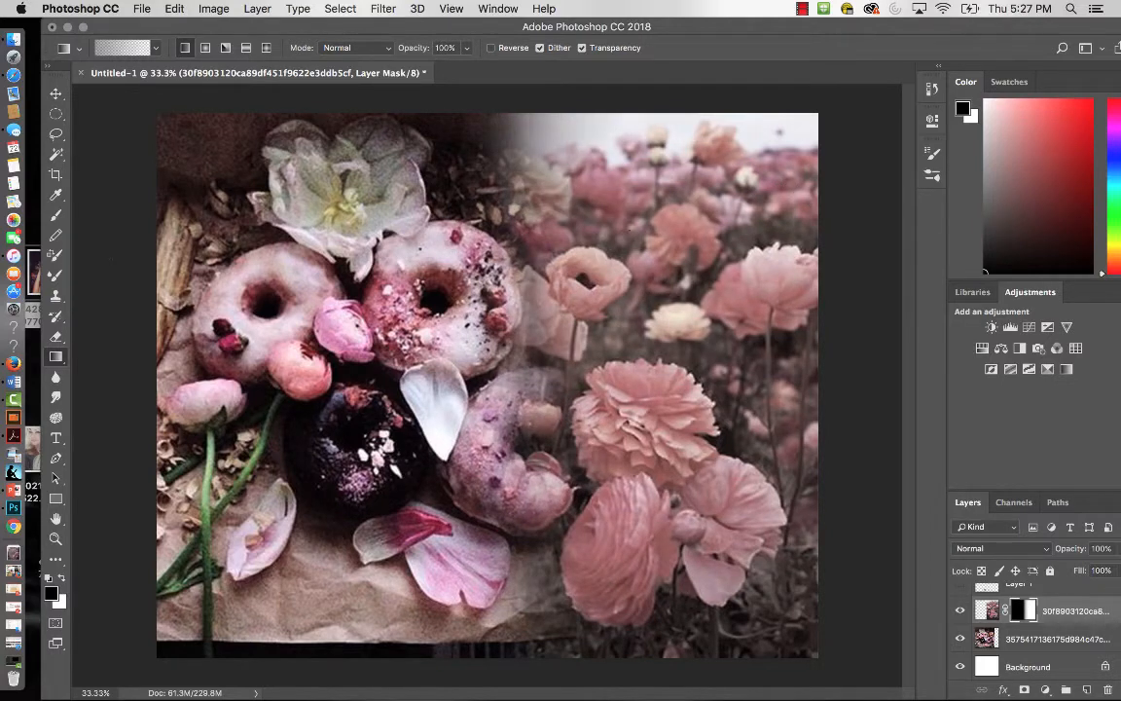
pyautogui.moveTo(395, 160); pyautogui.dragTo(302, 214)
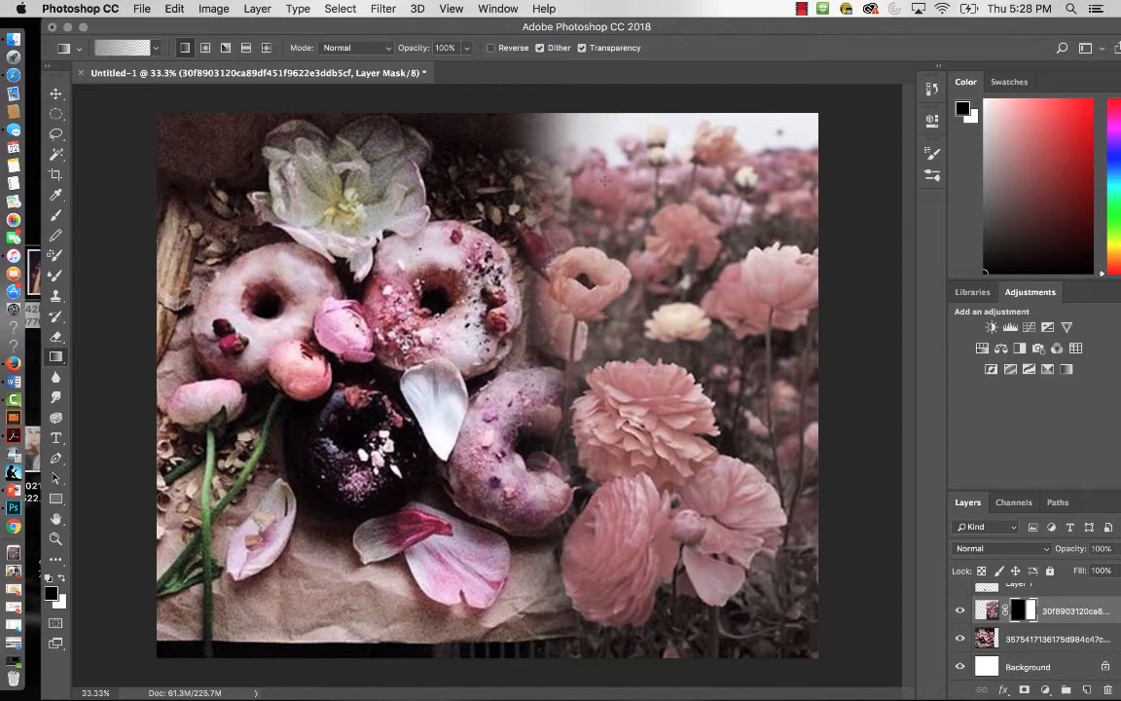
pyautogui.moveTo(414, 203); pyautogui.dragTo(692, 204)
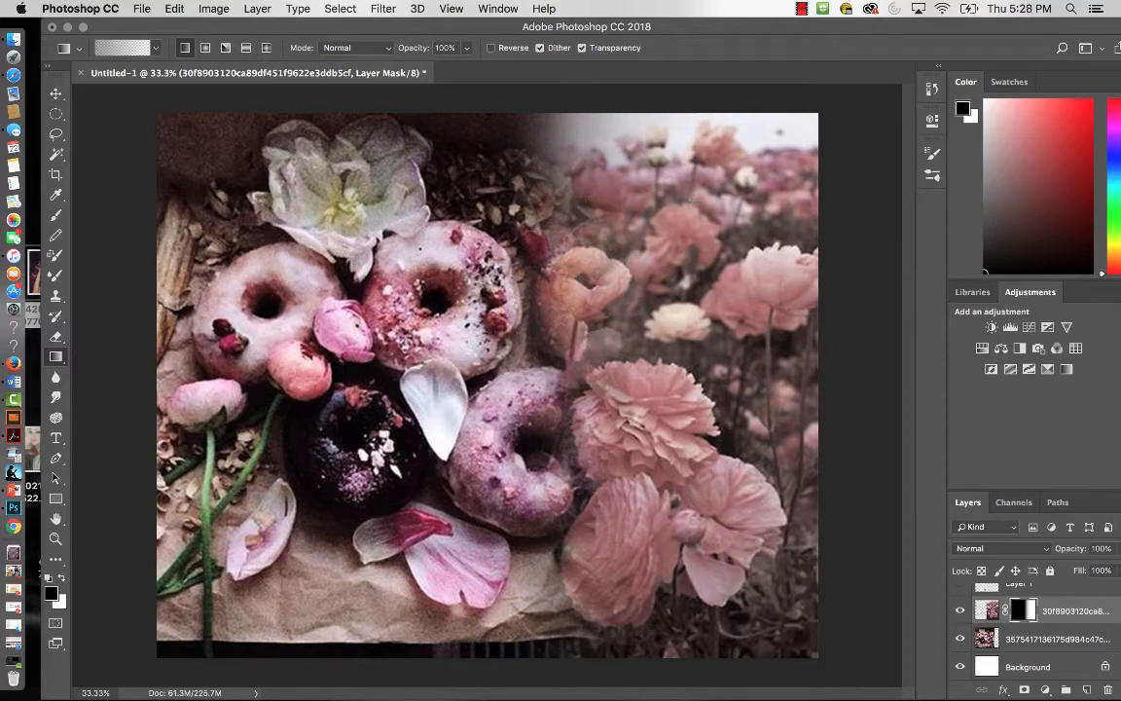
# Try another long gradient across the flower field on the mask, undo it, and inspect the blended seam up close
pyautogui.moveTo(417, 178); pyautogui.dragTo(682, 206)
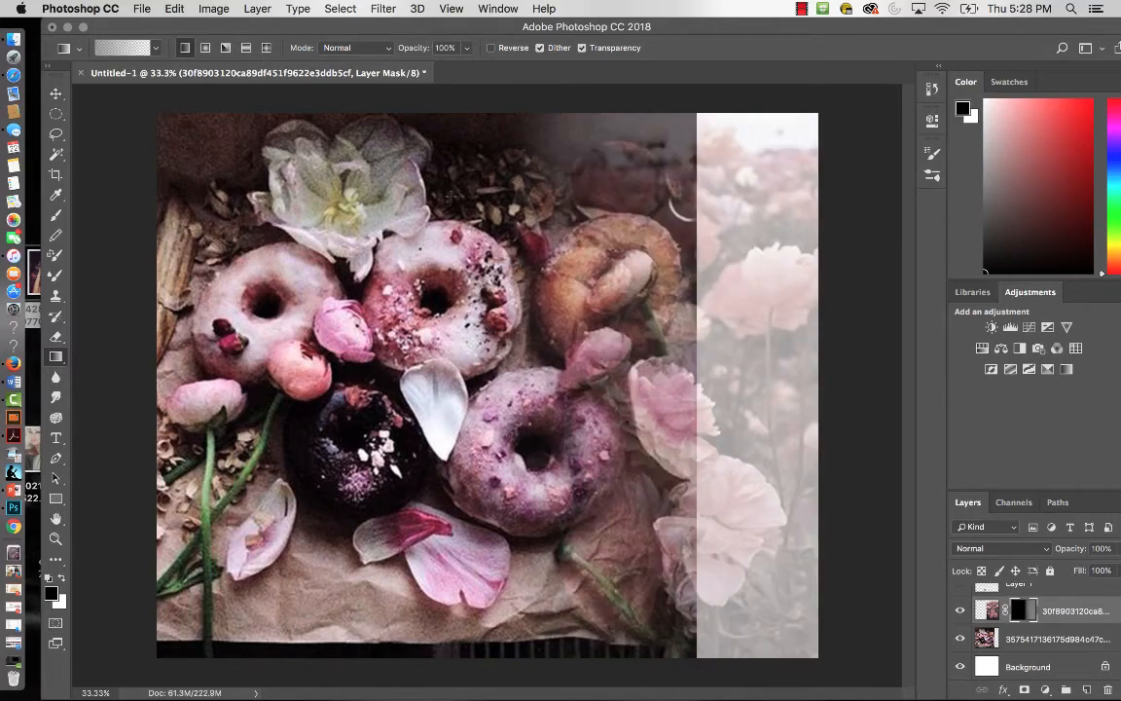
pyautogui.press('super+z')
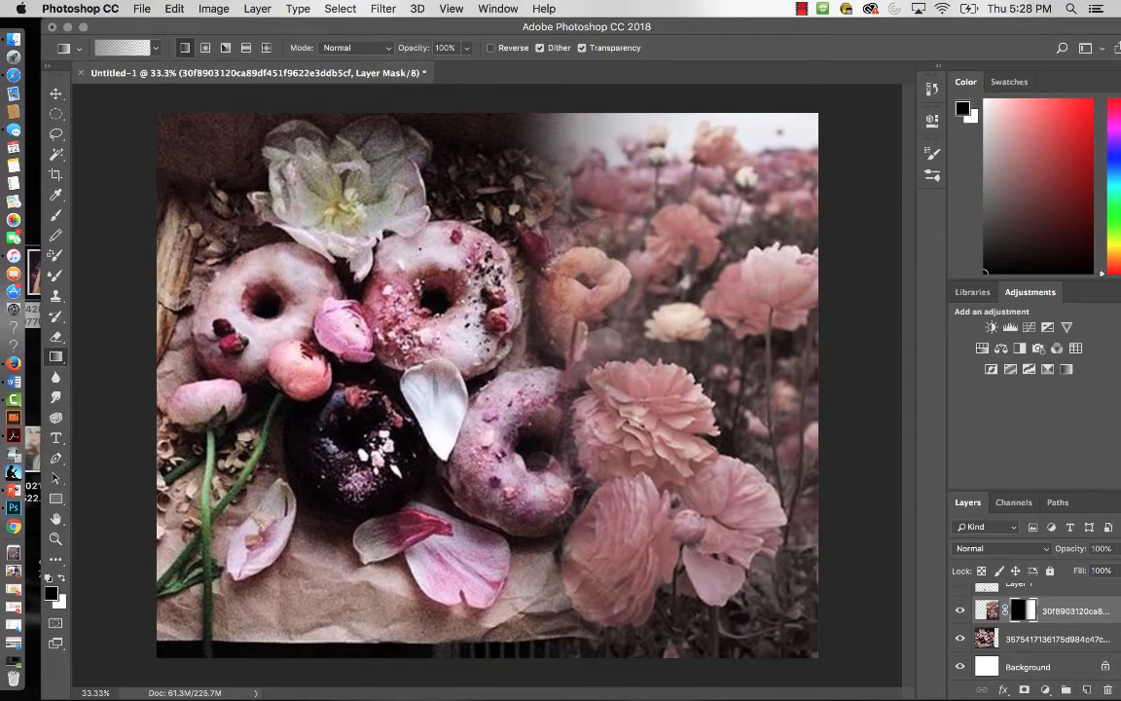
pyautogui.press('super+plus')
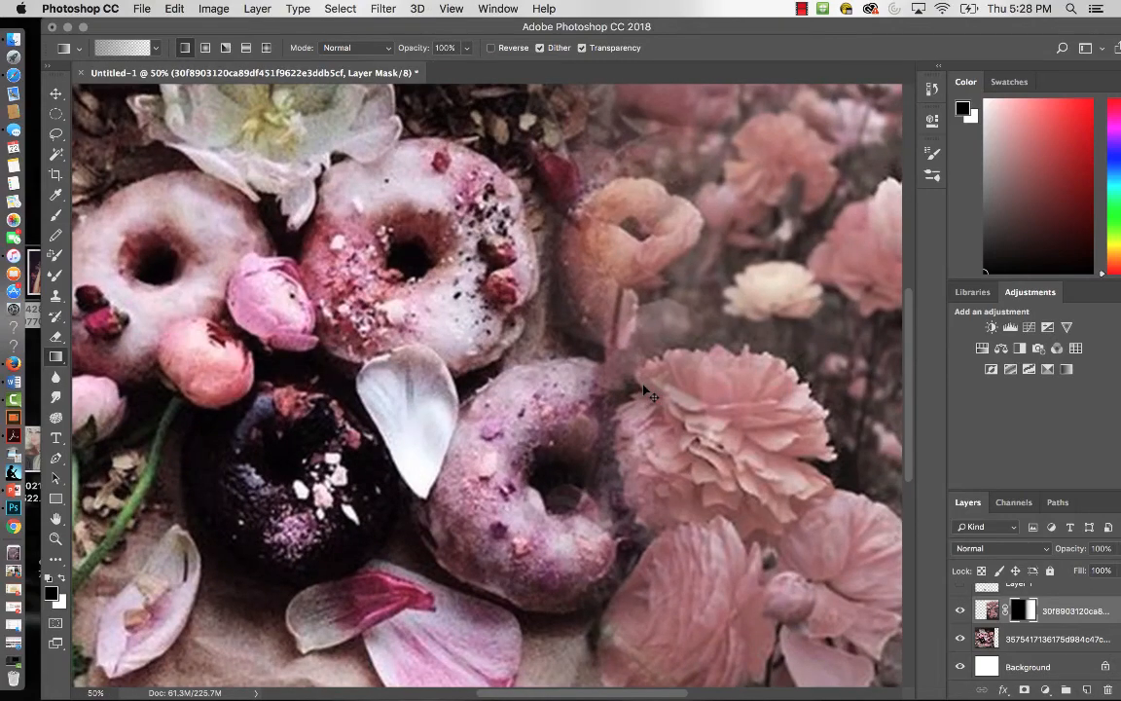
pyautogui.moveTo(645, 390); pyautogui.dragTo(576, 463)
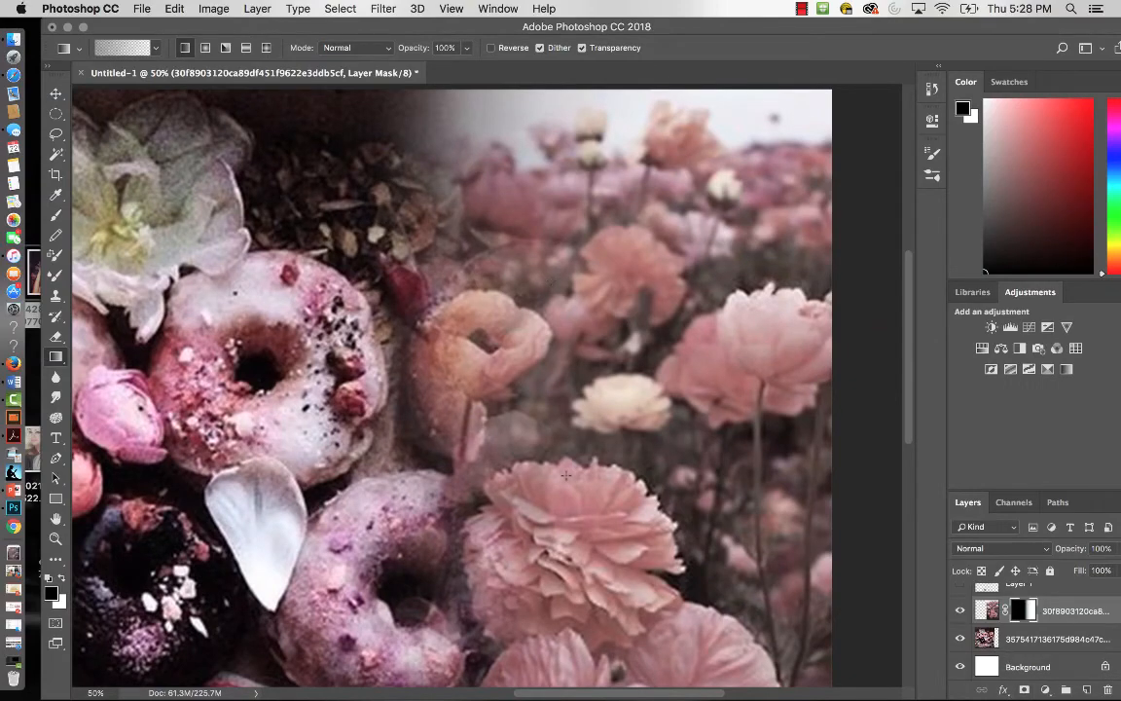
pyautogui.press('super+minus')
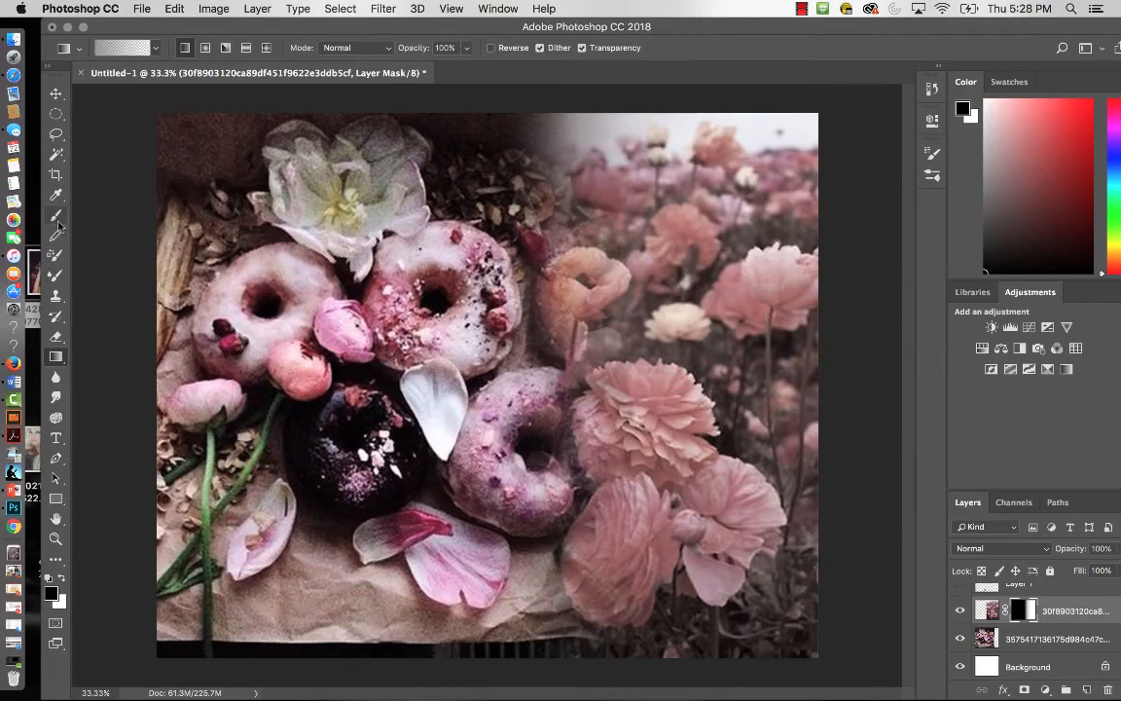
# Paint black on the layer mask over the flower photo's sky with the 600 px brush at 20% opacity
pyautogui.press('b')
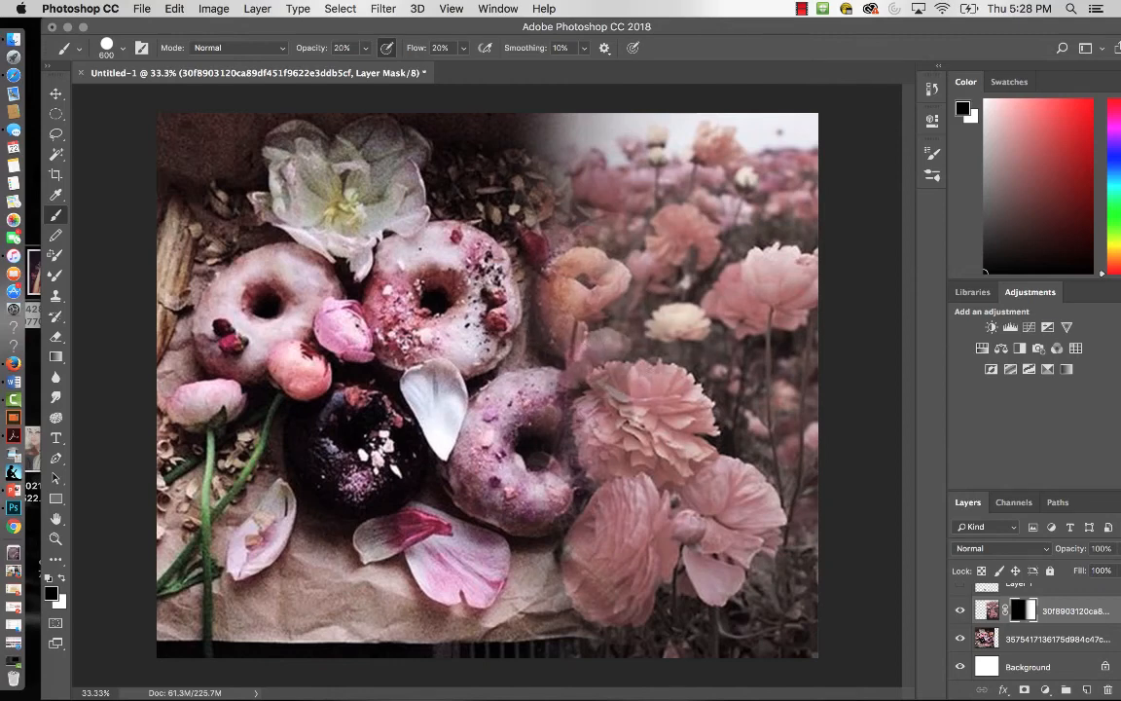
pyautogui.moveTo(540, 121)
pyautogui.mouseDown()
pyautogui.moveTo(594, 151)
pyautogui.moveTo(585, 175)
pyautogui.moveTo(501, 151)
pyautogui.moveTo(520, 126)
pyautogui.moveTo(572, 117)
pyautogui.moveTo(693, 142)
pyautogui.moveTo(615, 112)
pyautogui.moveTo(491, 136)
pyautogui.moveTo(530, 210)
pyautogui.moveTo(490, 177)
pyautogui.moveTo(506, 142)
pyautogui.moveTo(549, 150)
pyautogui.moveTo(462, 166)
pyautogui.moveTo(501, 141)
pyautogui.moveTo(497, 161)
pyautogui.moveTo(525, 183)
pyautogui.moveTo(639, 143)
pyautogui.mouseUp()
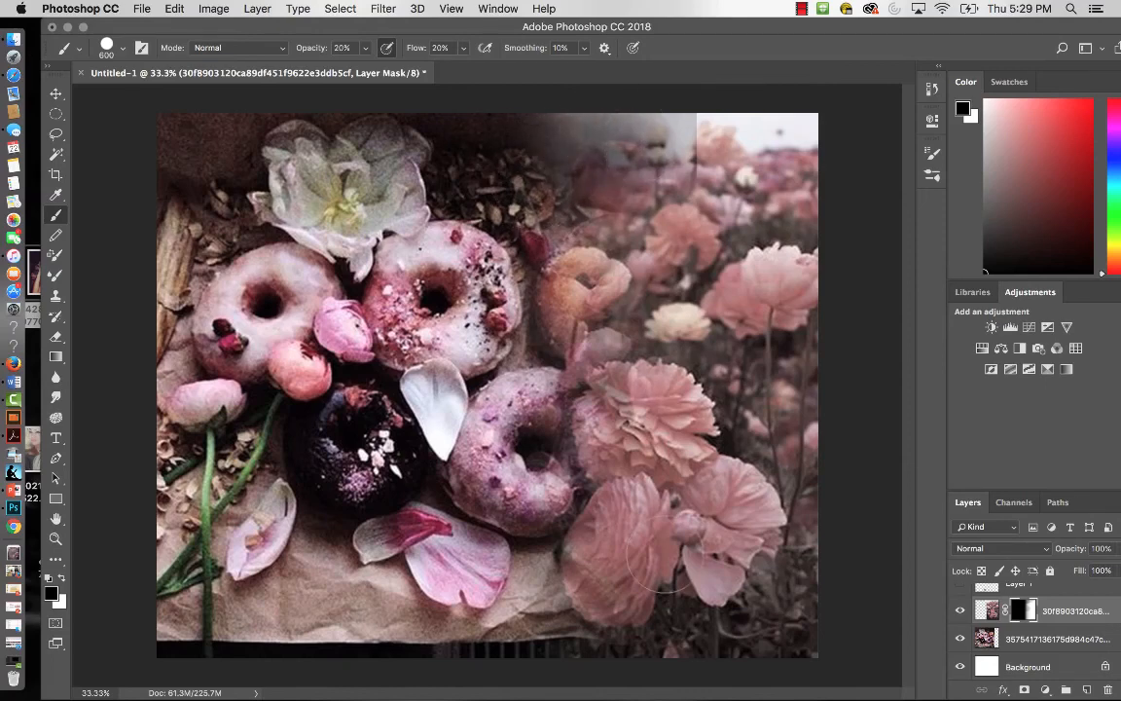